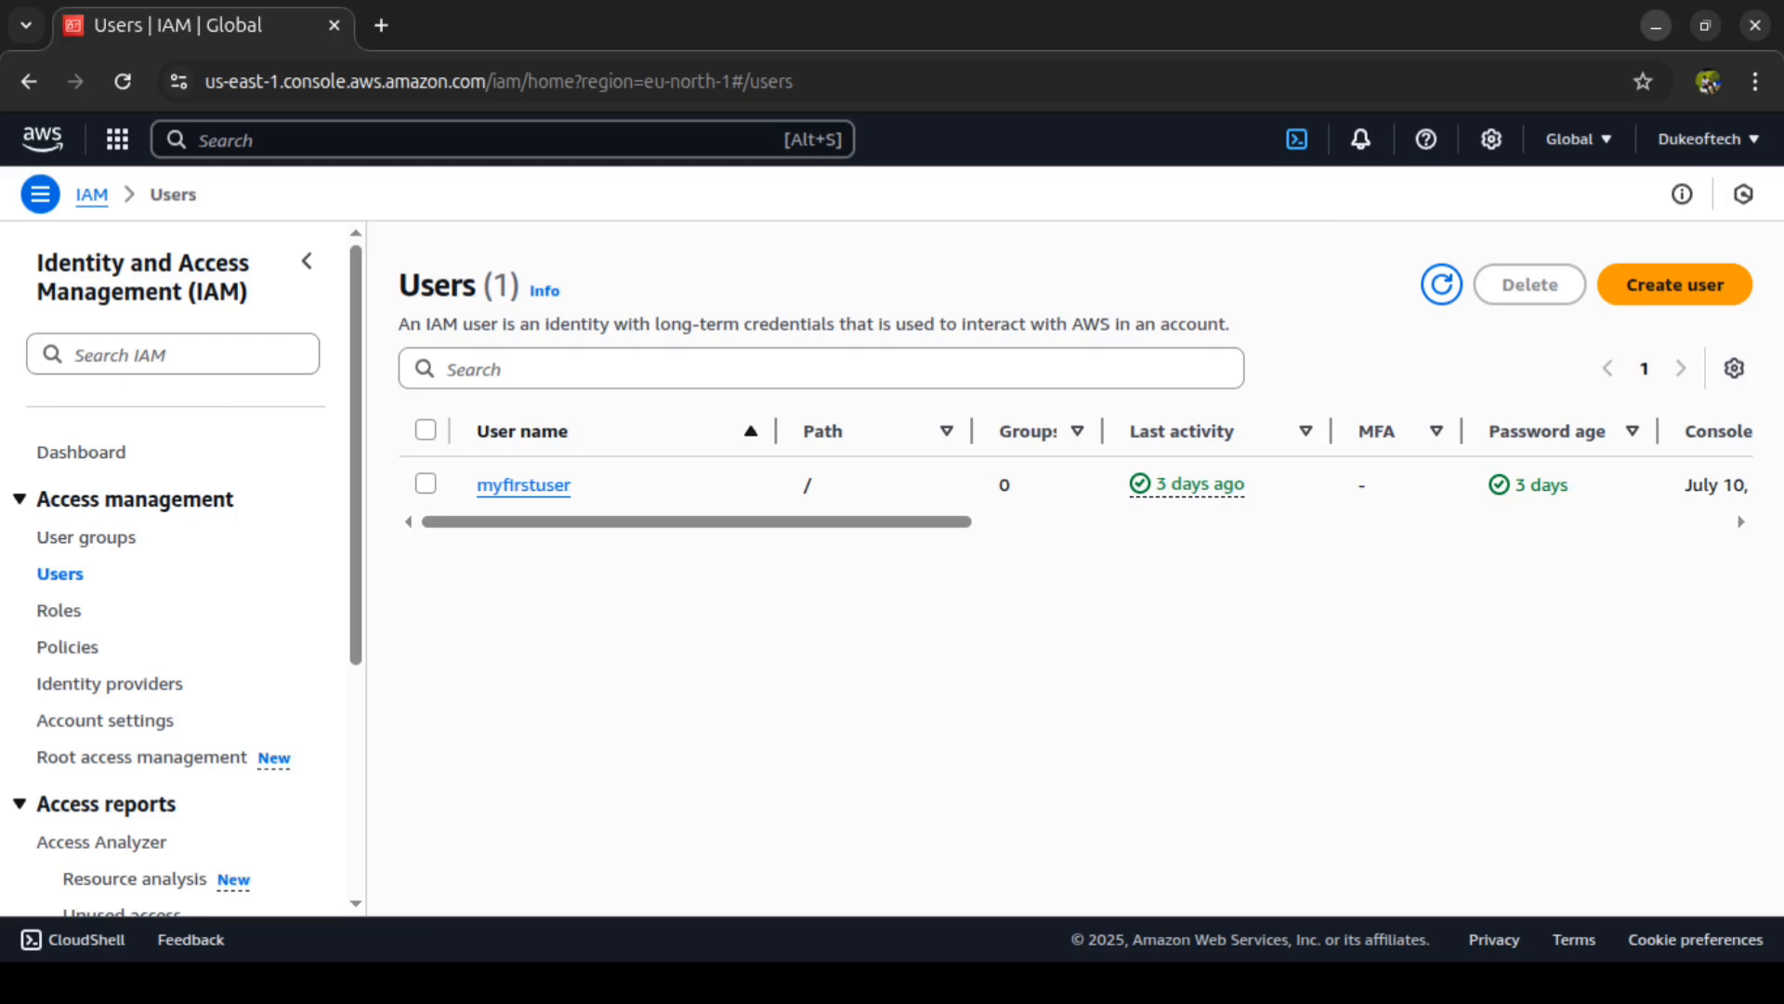
Step: Open CloudShell, enlarge its pane to nearly the full page height, and run the aws command
left_click(1299, 141)
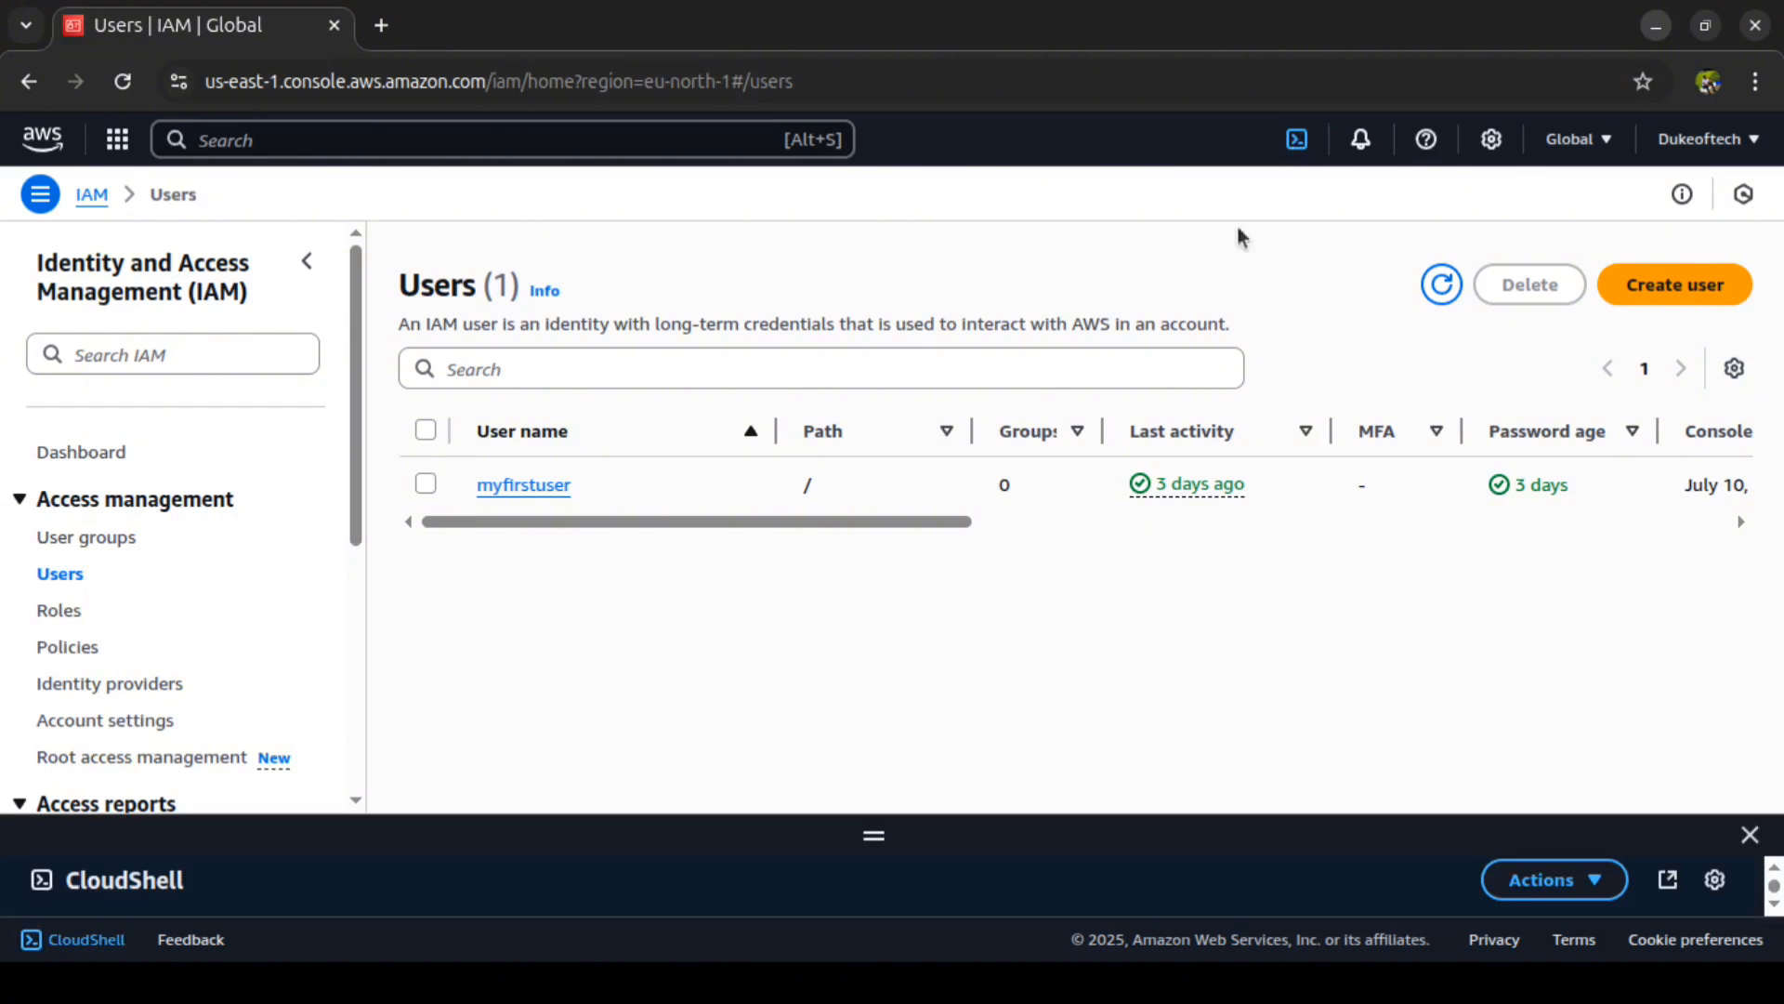
left_click_drag(873, 830, 894, 252)
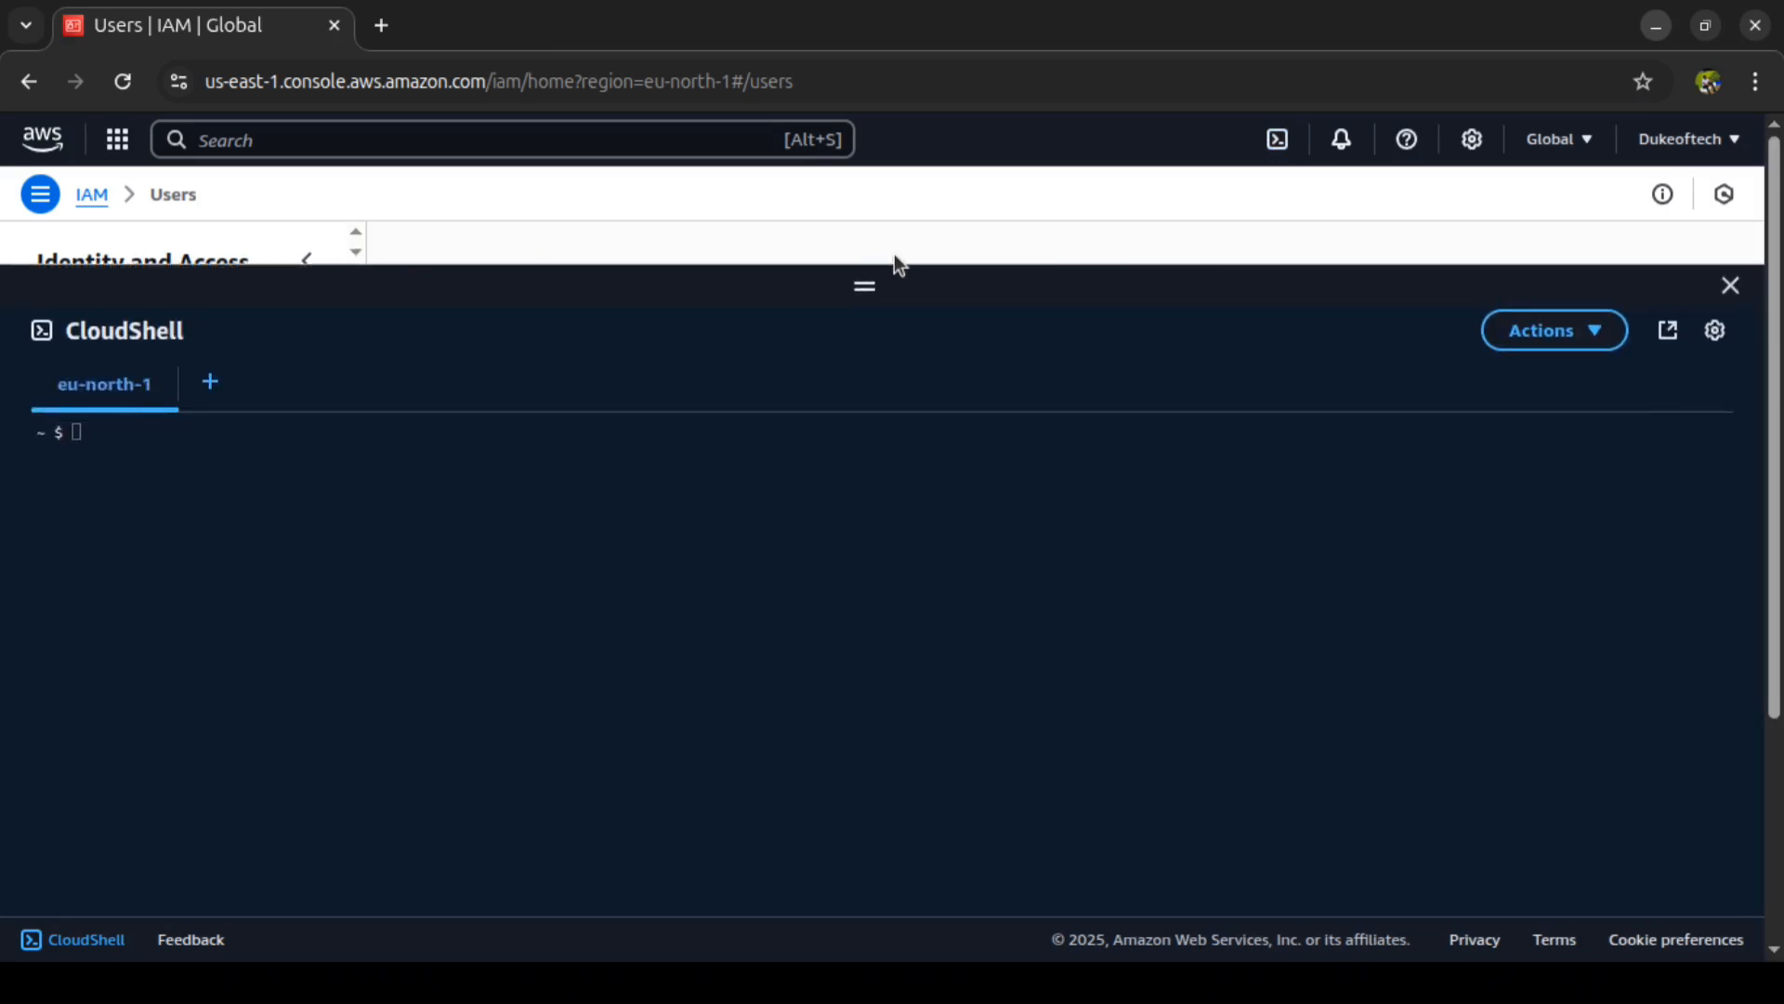
left_click(717, 453)
type("aws")
key("Return")
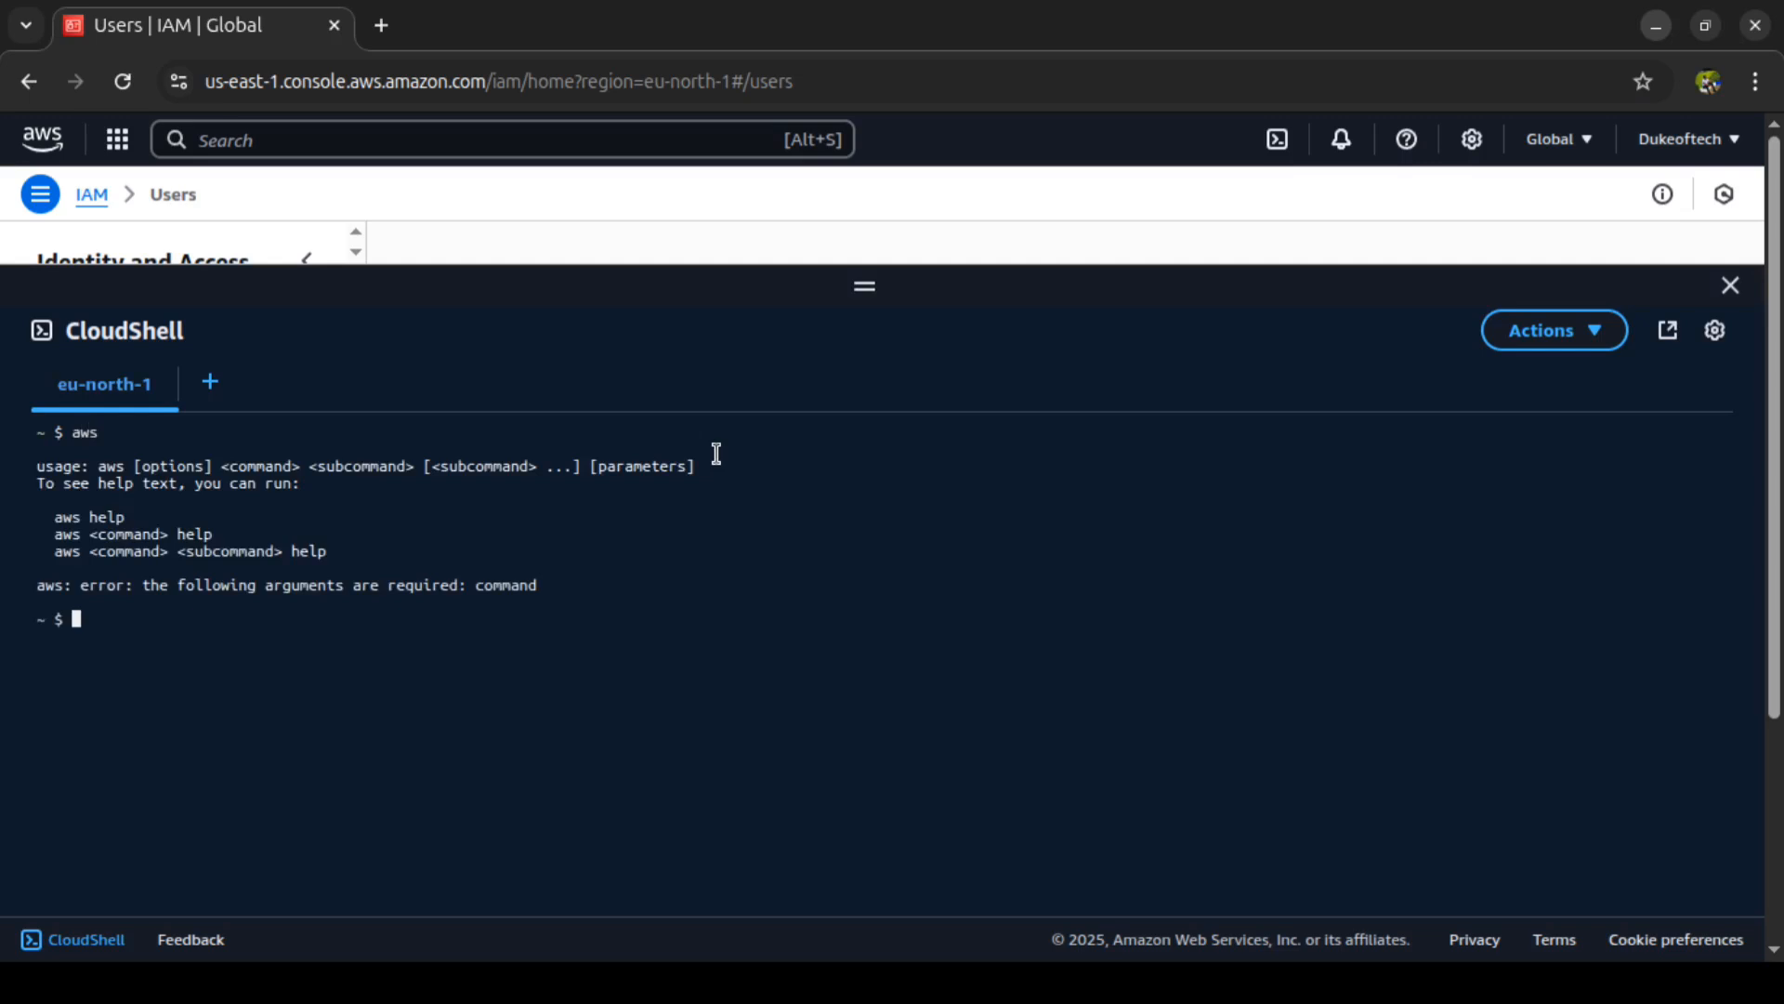
Step: Check the installed AWS CLI version with aws --version
type("aws --version")
key("Return")
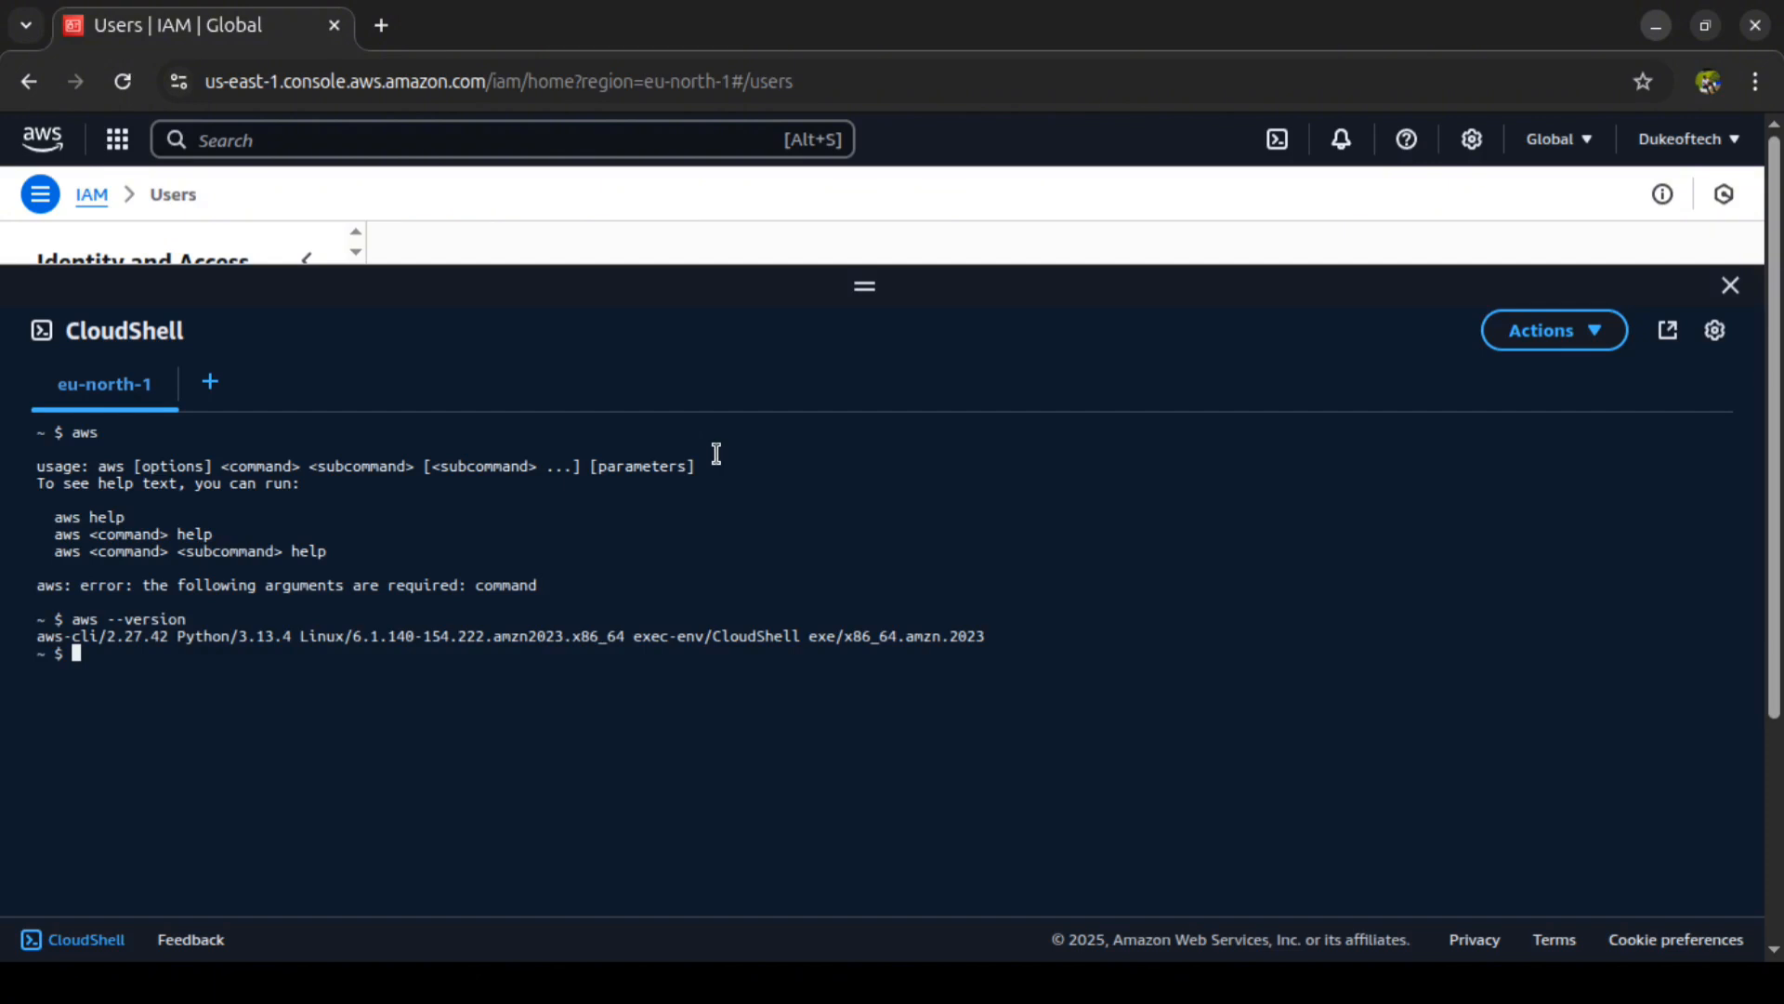
Step: List the account's IAM users with aws iam list-users
type("aws iam list-users")
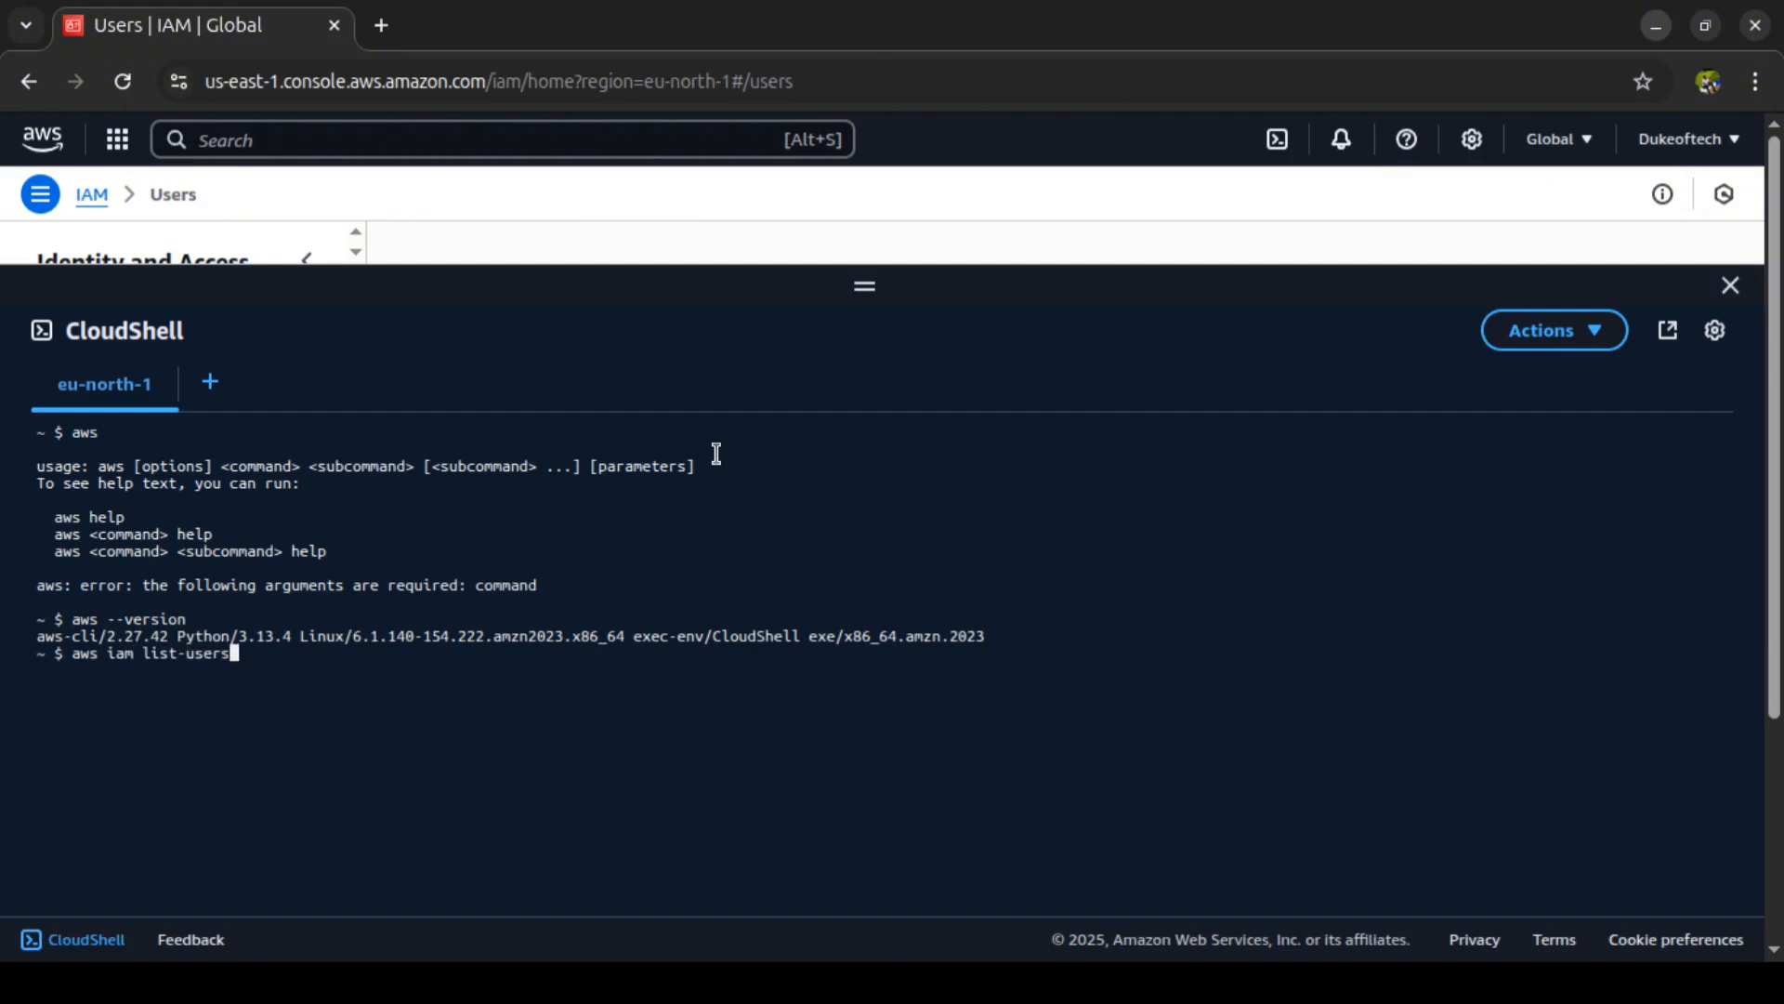
key("Return")
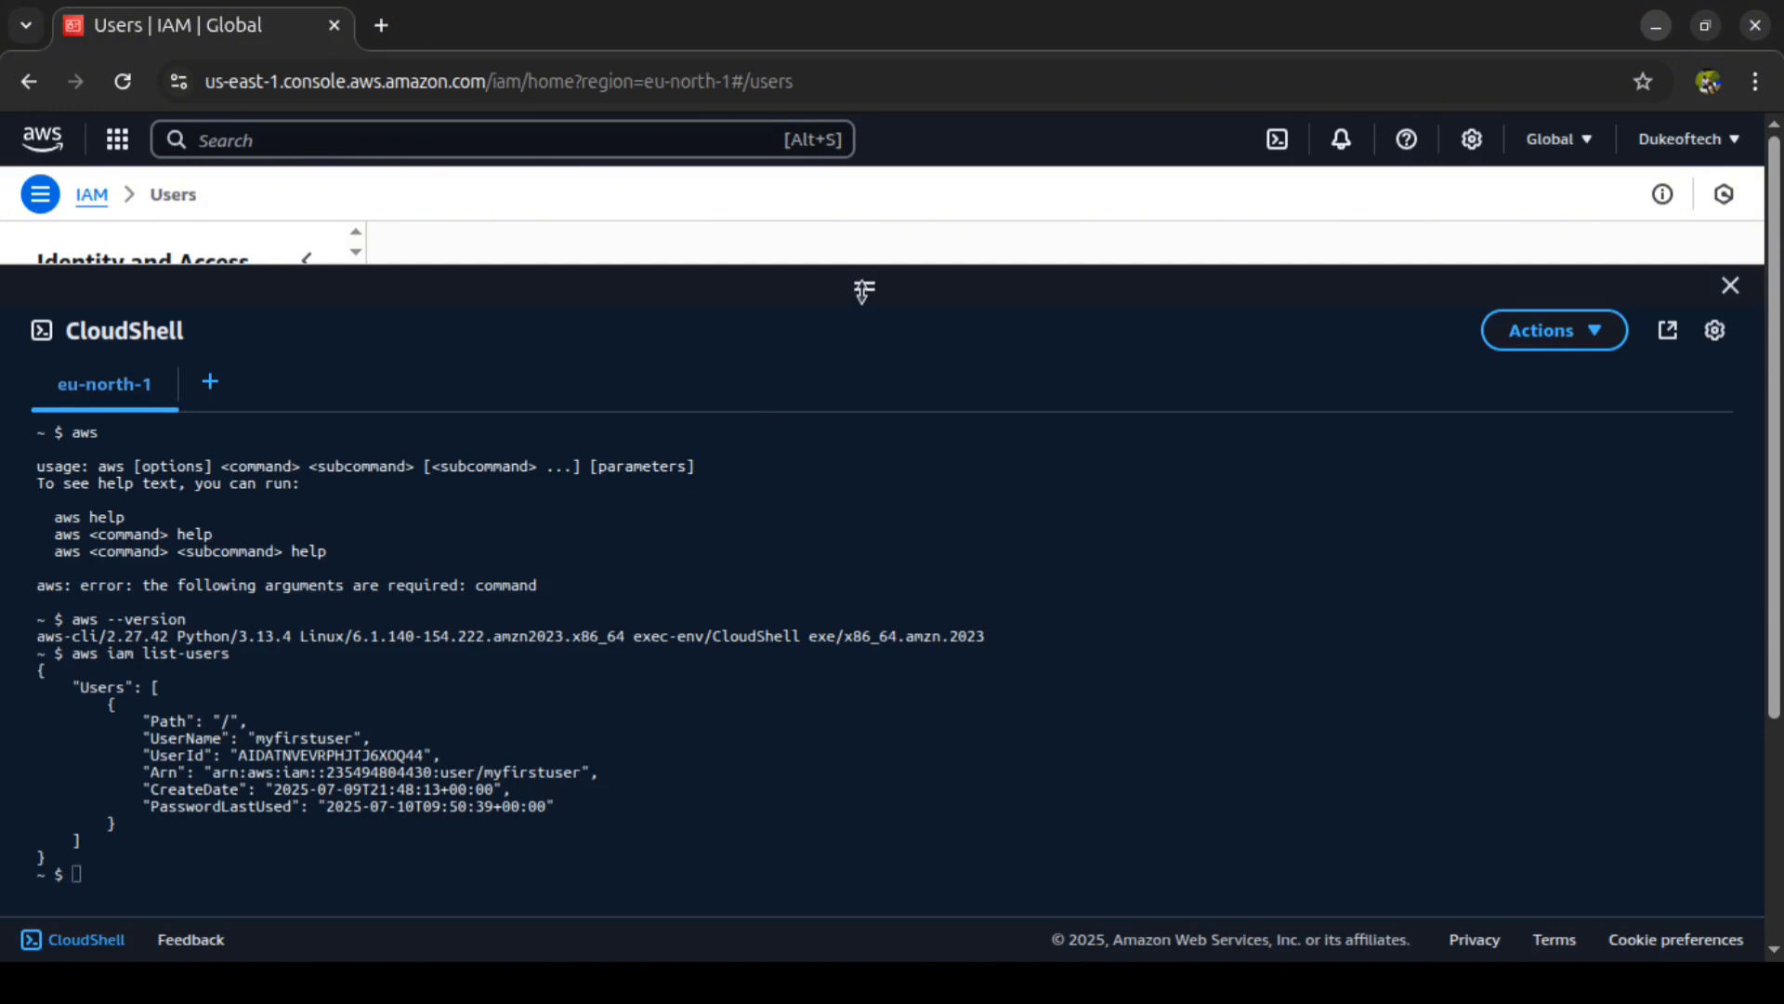
Step: Shrink the CloudShell pane to compare the command output with the IAM Users table, and enlarge it again
left_click_drag(863, 291, 855, 604)
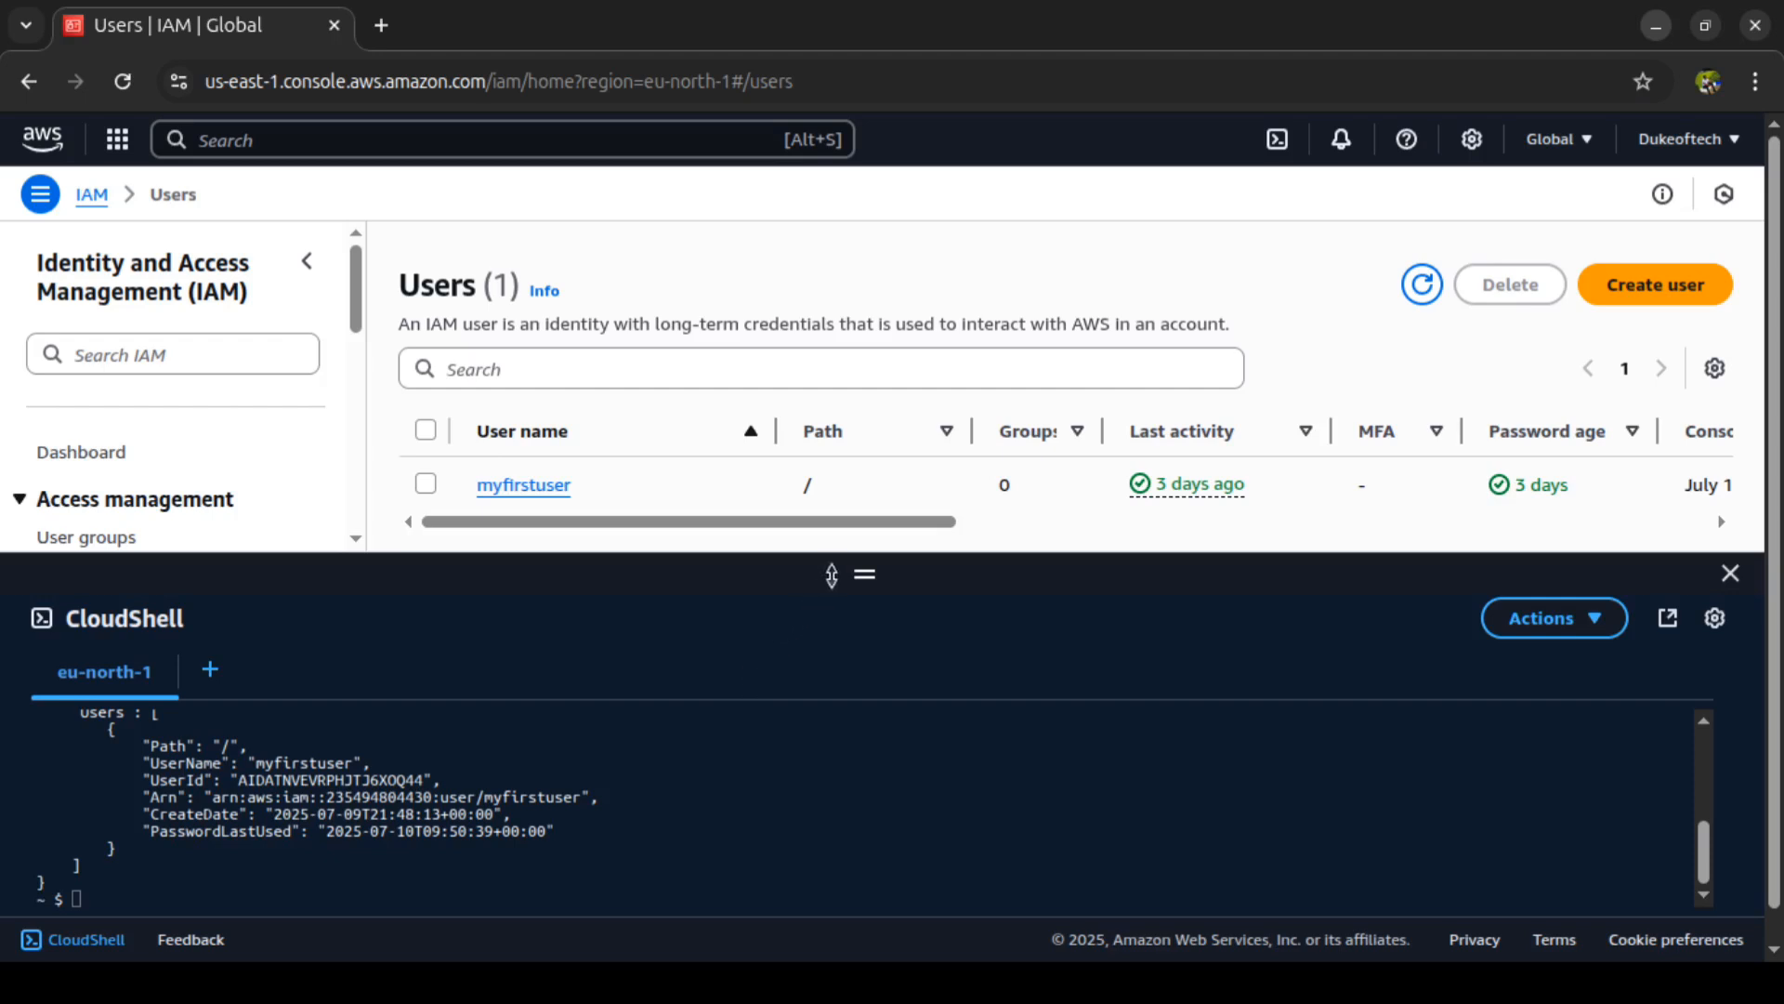
left_click_drag(864, 574, 835, 329)
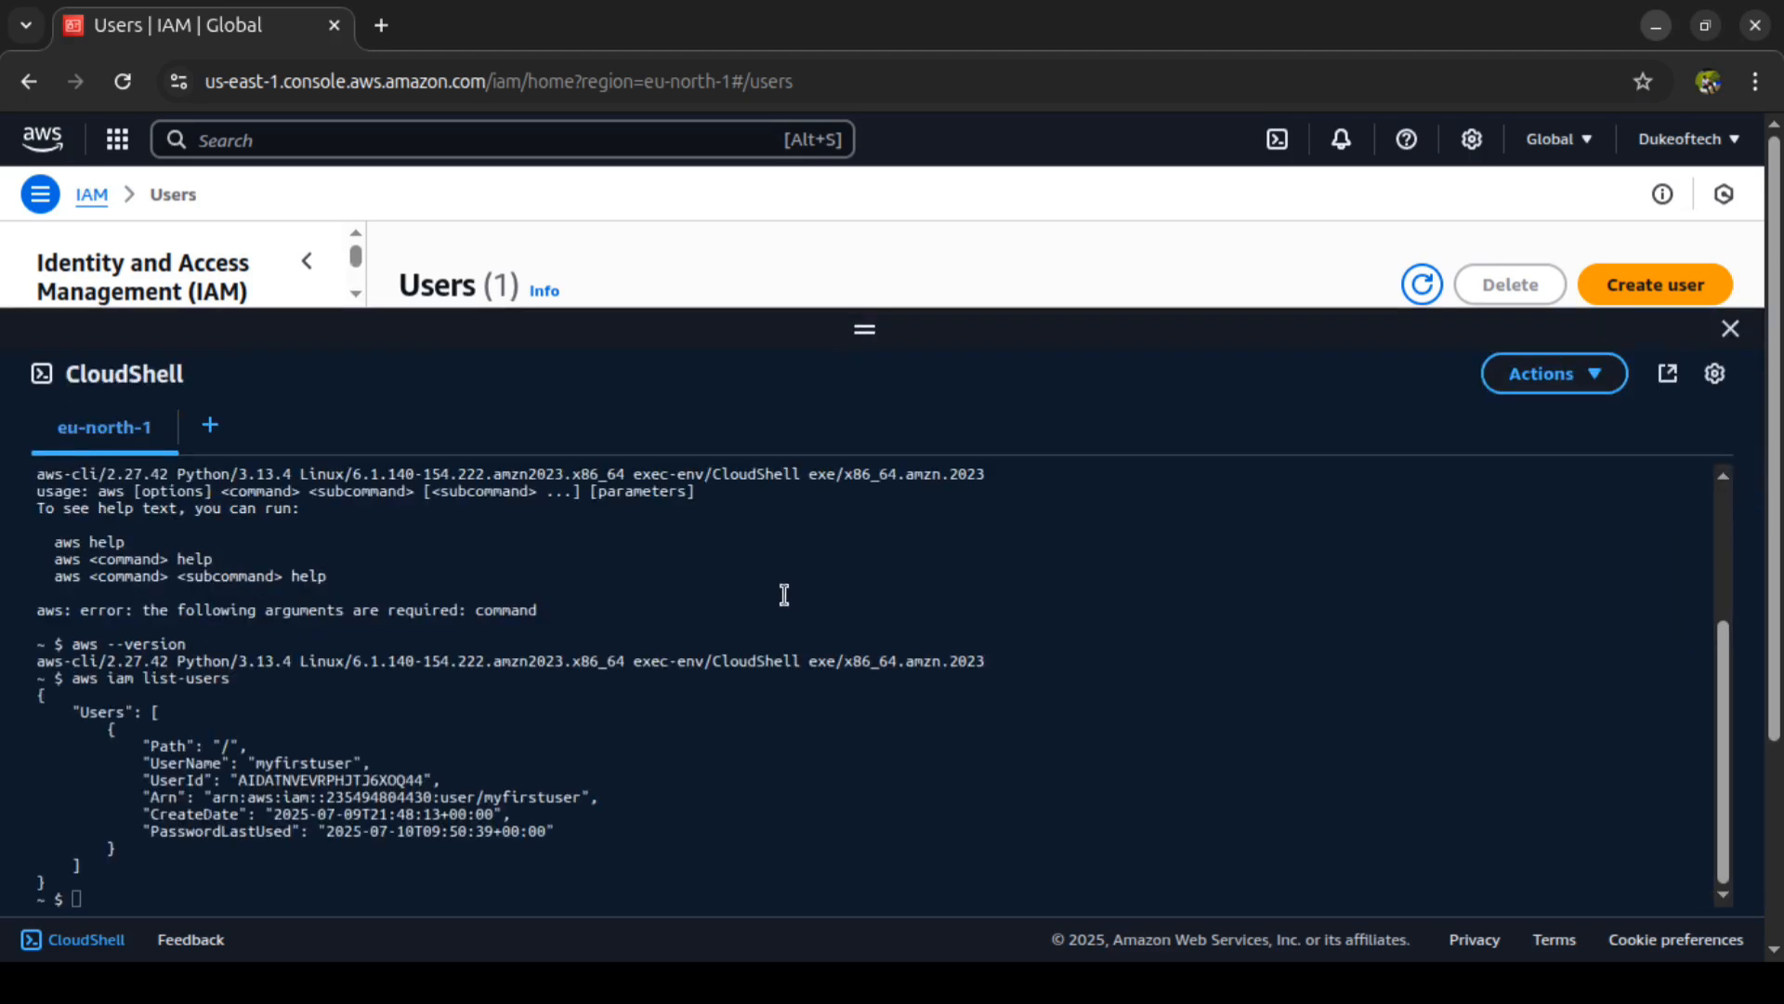
left_click(763, 809)
left_click_drag(864, 335, 871, 212)
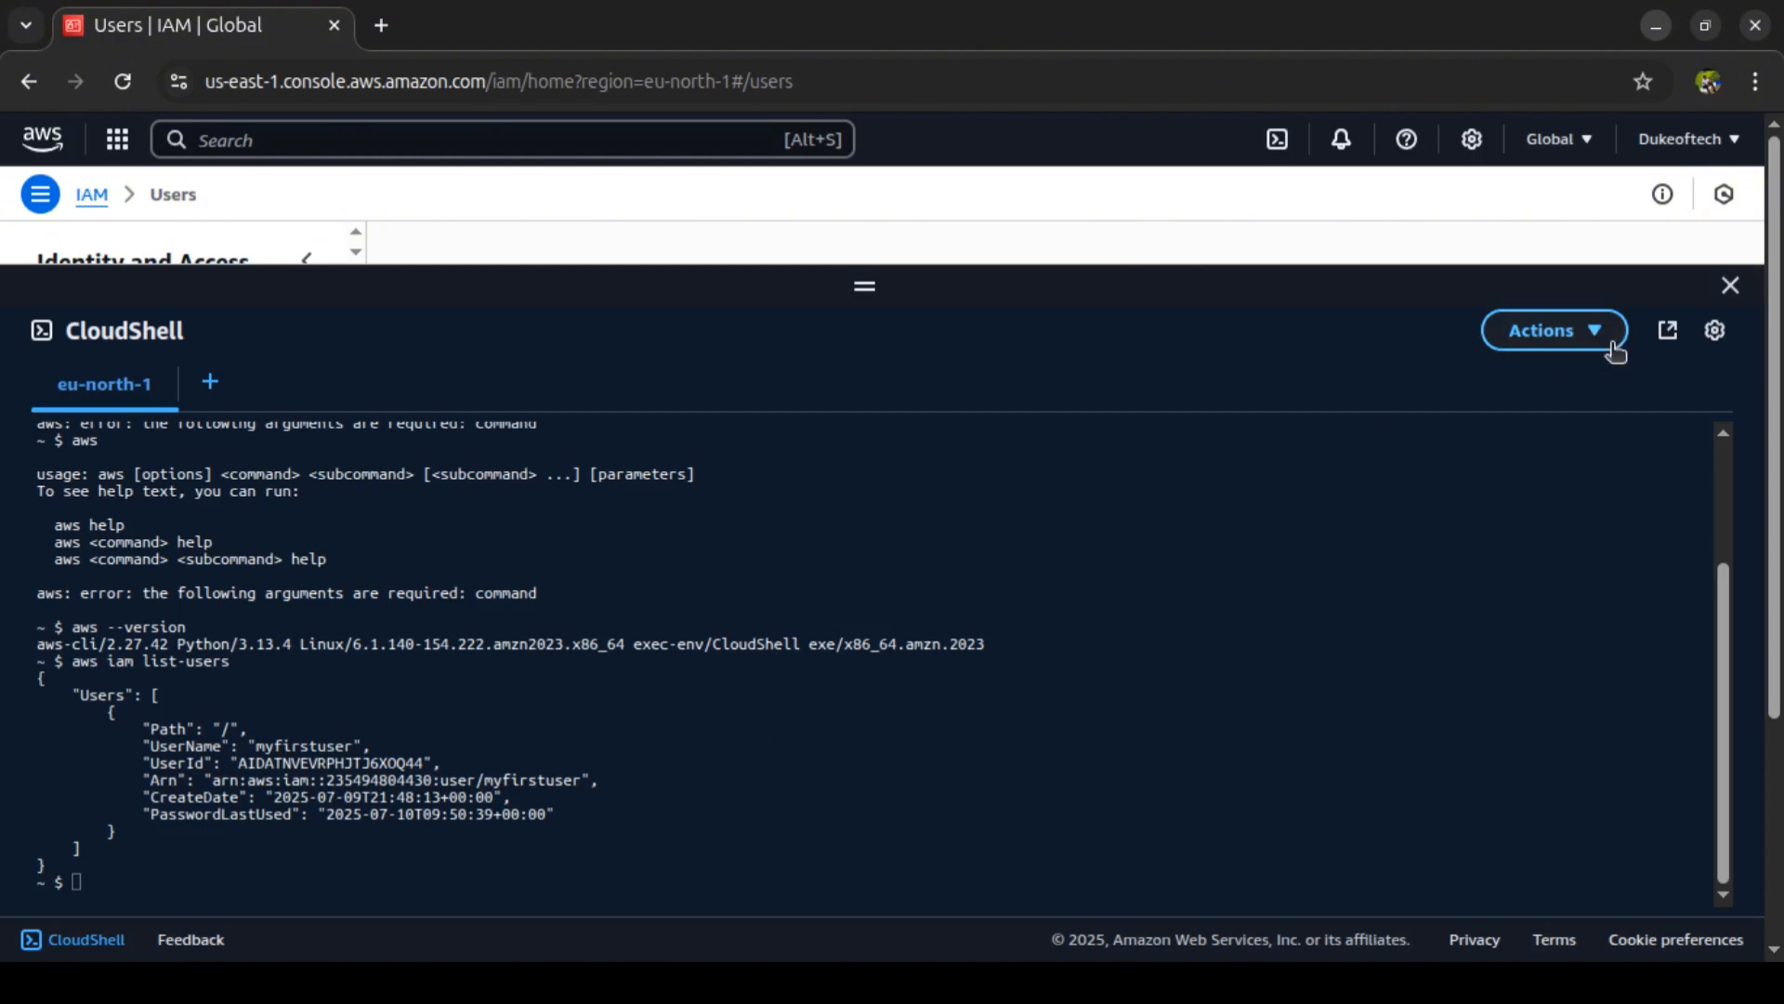
Step: Review the CloudShell preferences and the available environment actions, leaving both without changes, and return to the terminal prompt
left_click(1714, 332)
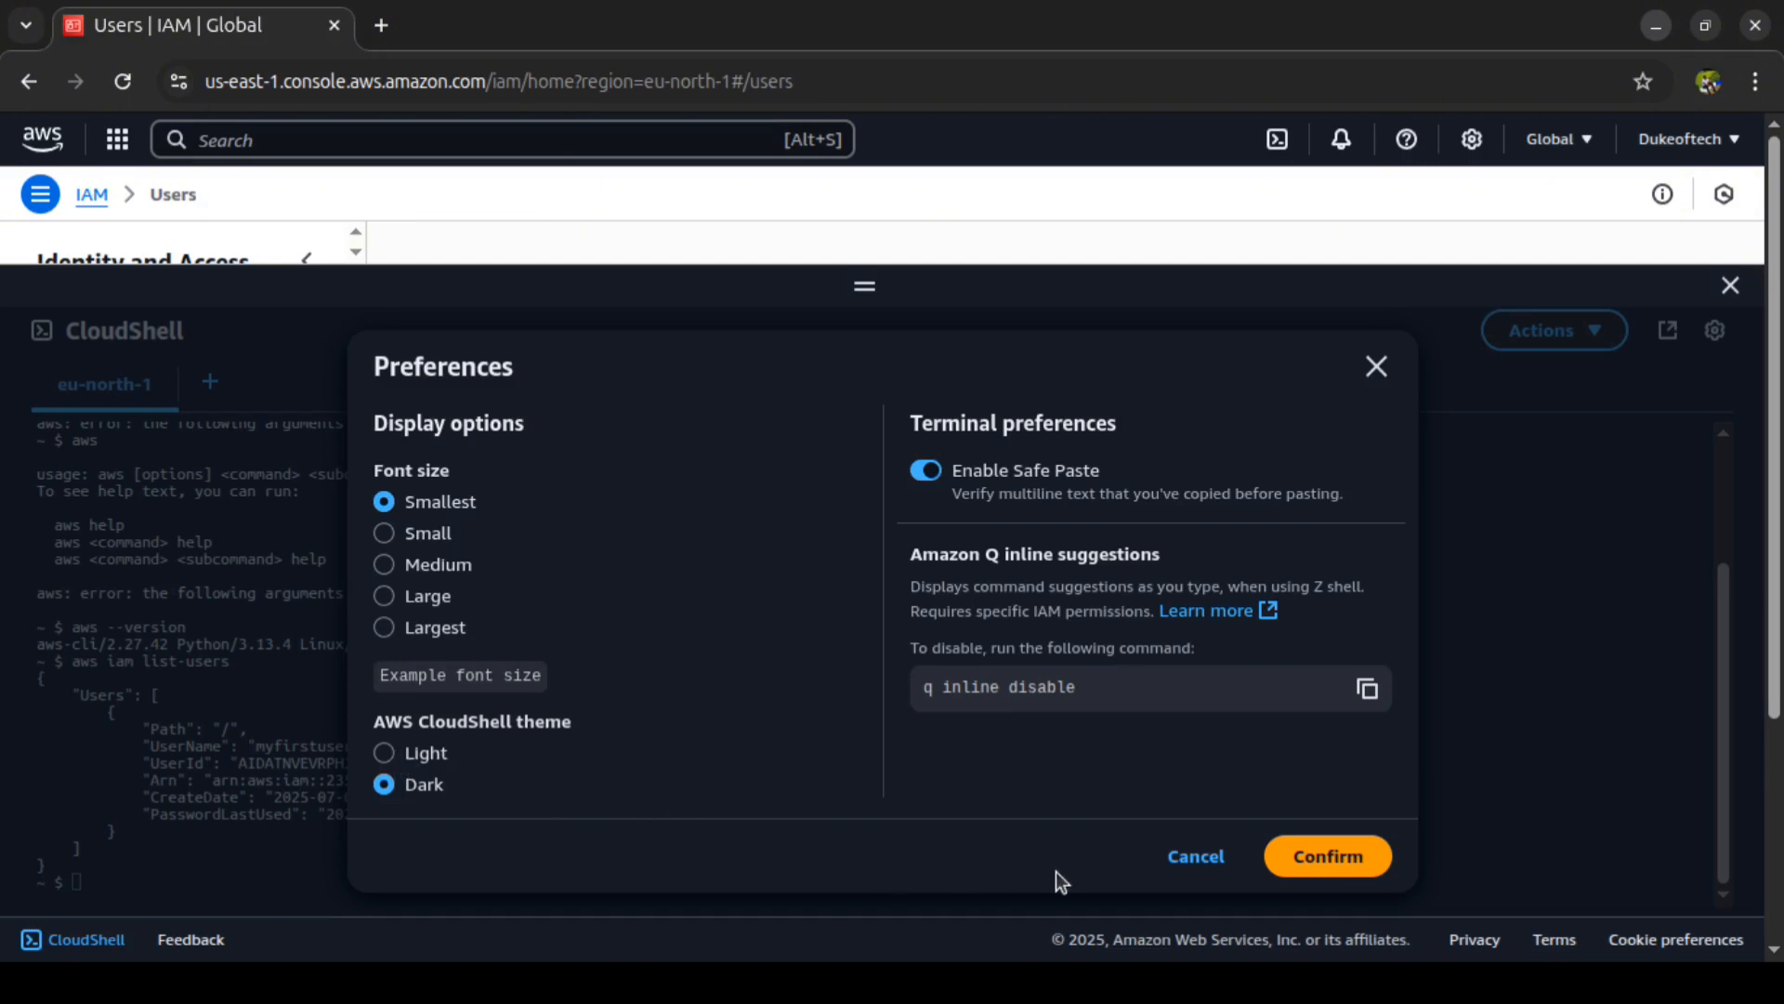
left_click(1195, 860)
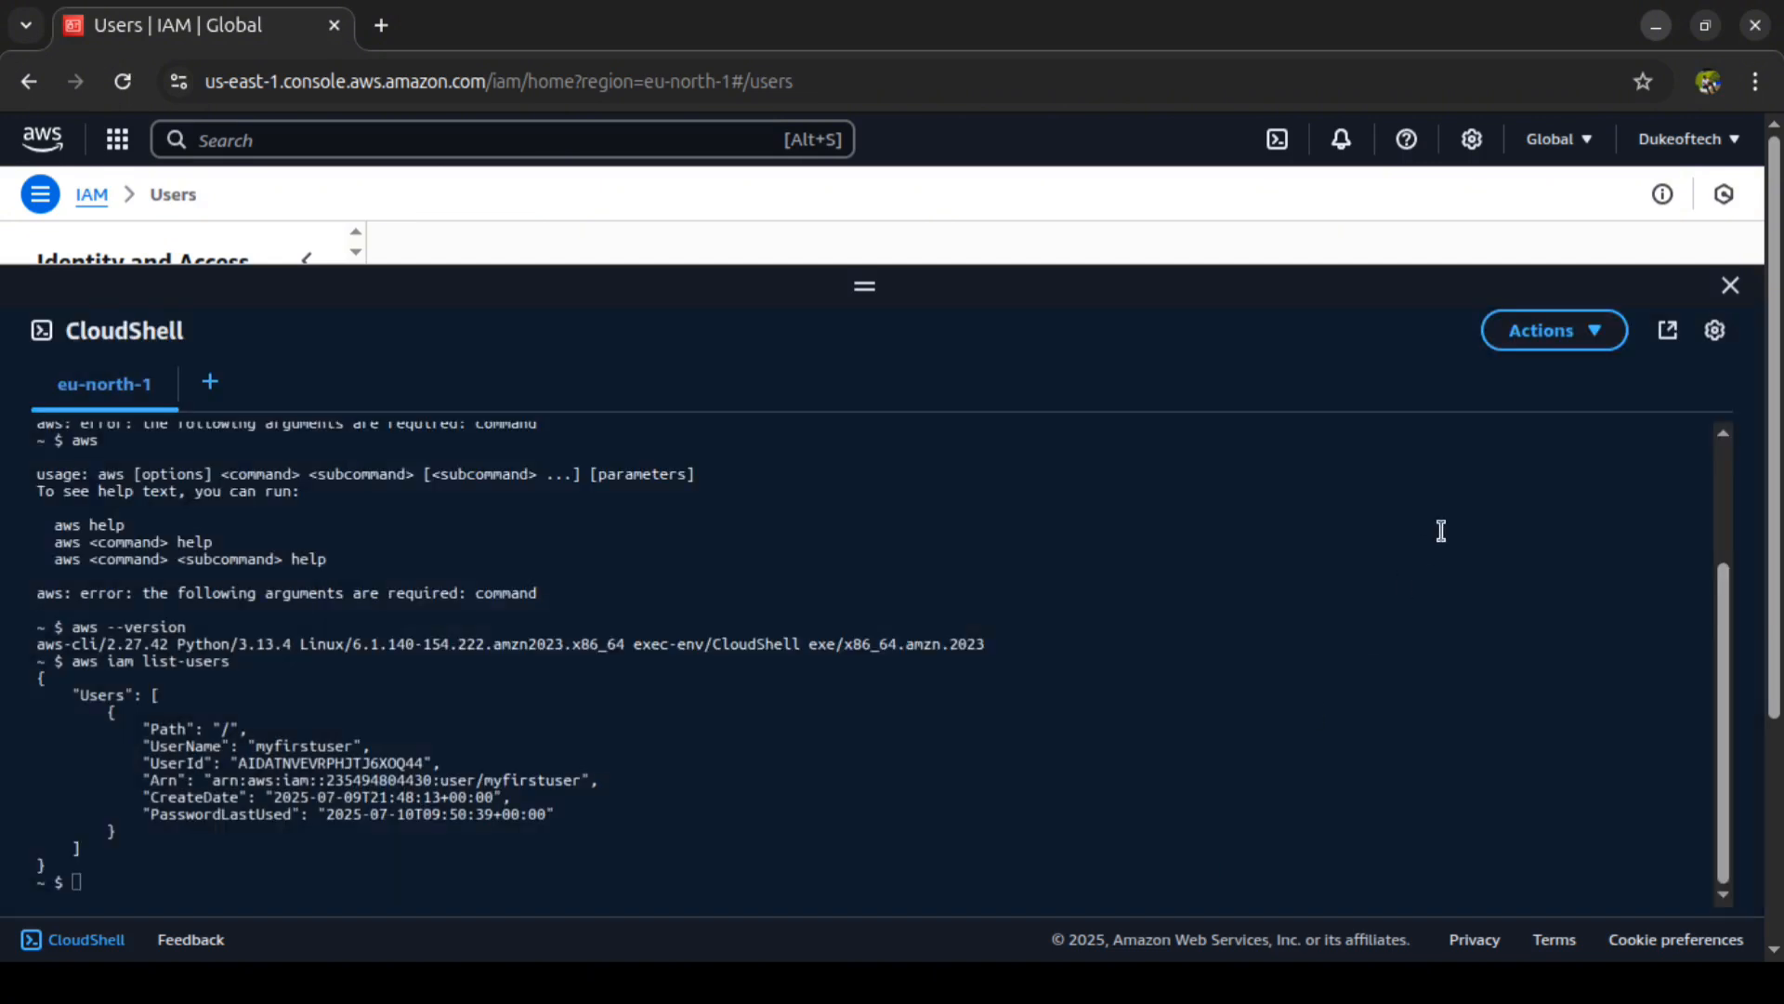
left_click(1597, 337)
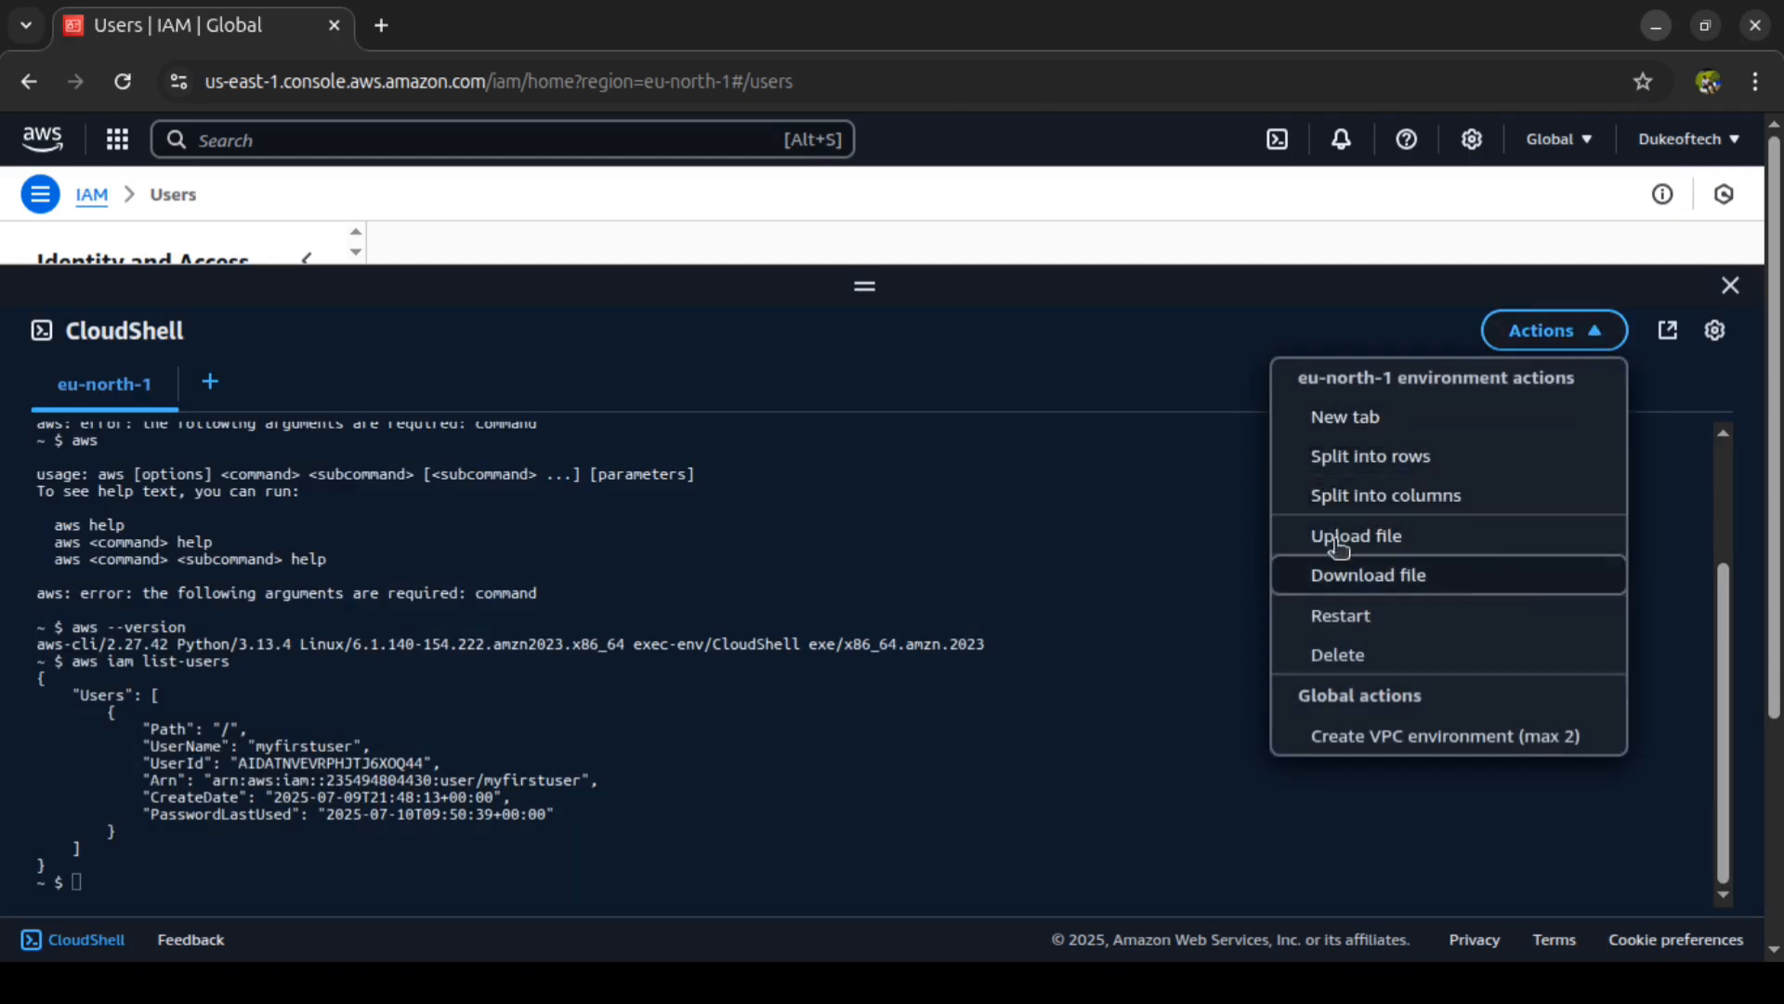
double_click(1122, 695)
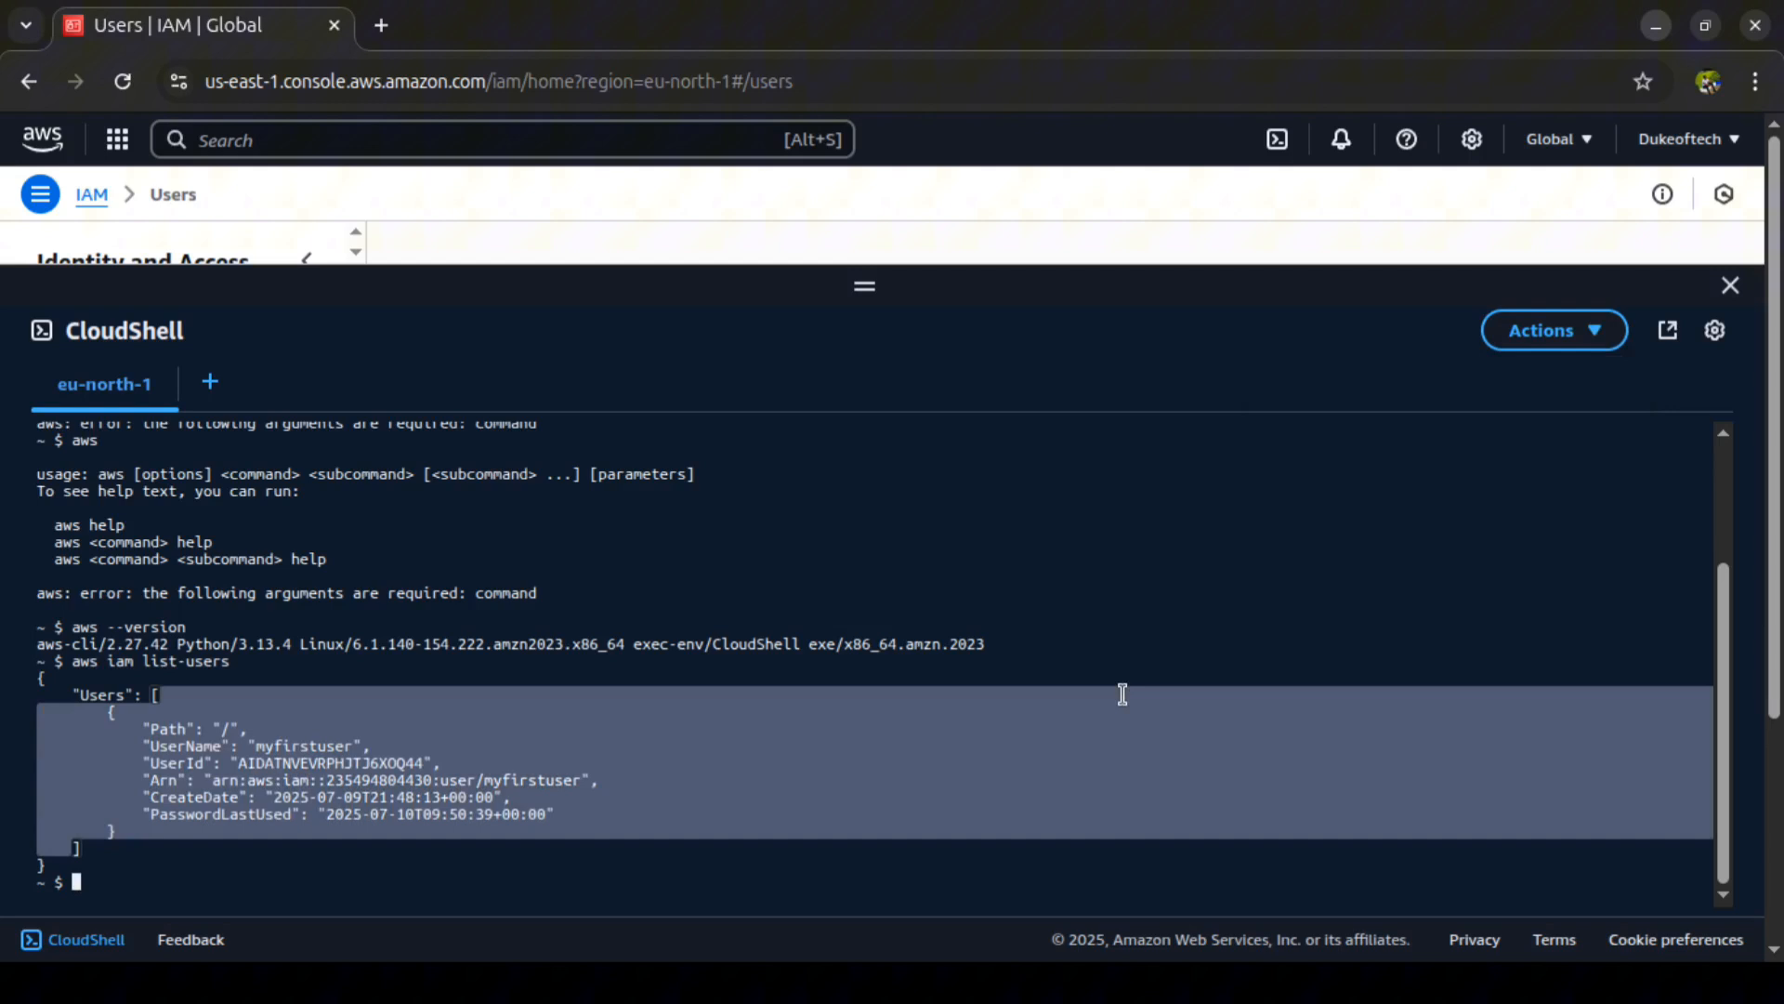
left_click(1142, 599)
Step: List the files in the CloudShell home directory with ls
type("l")
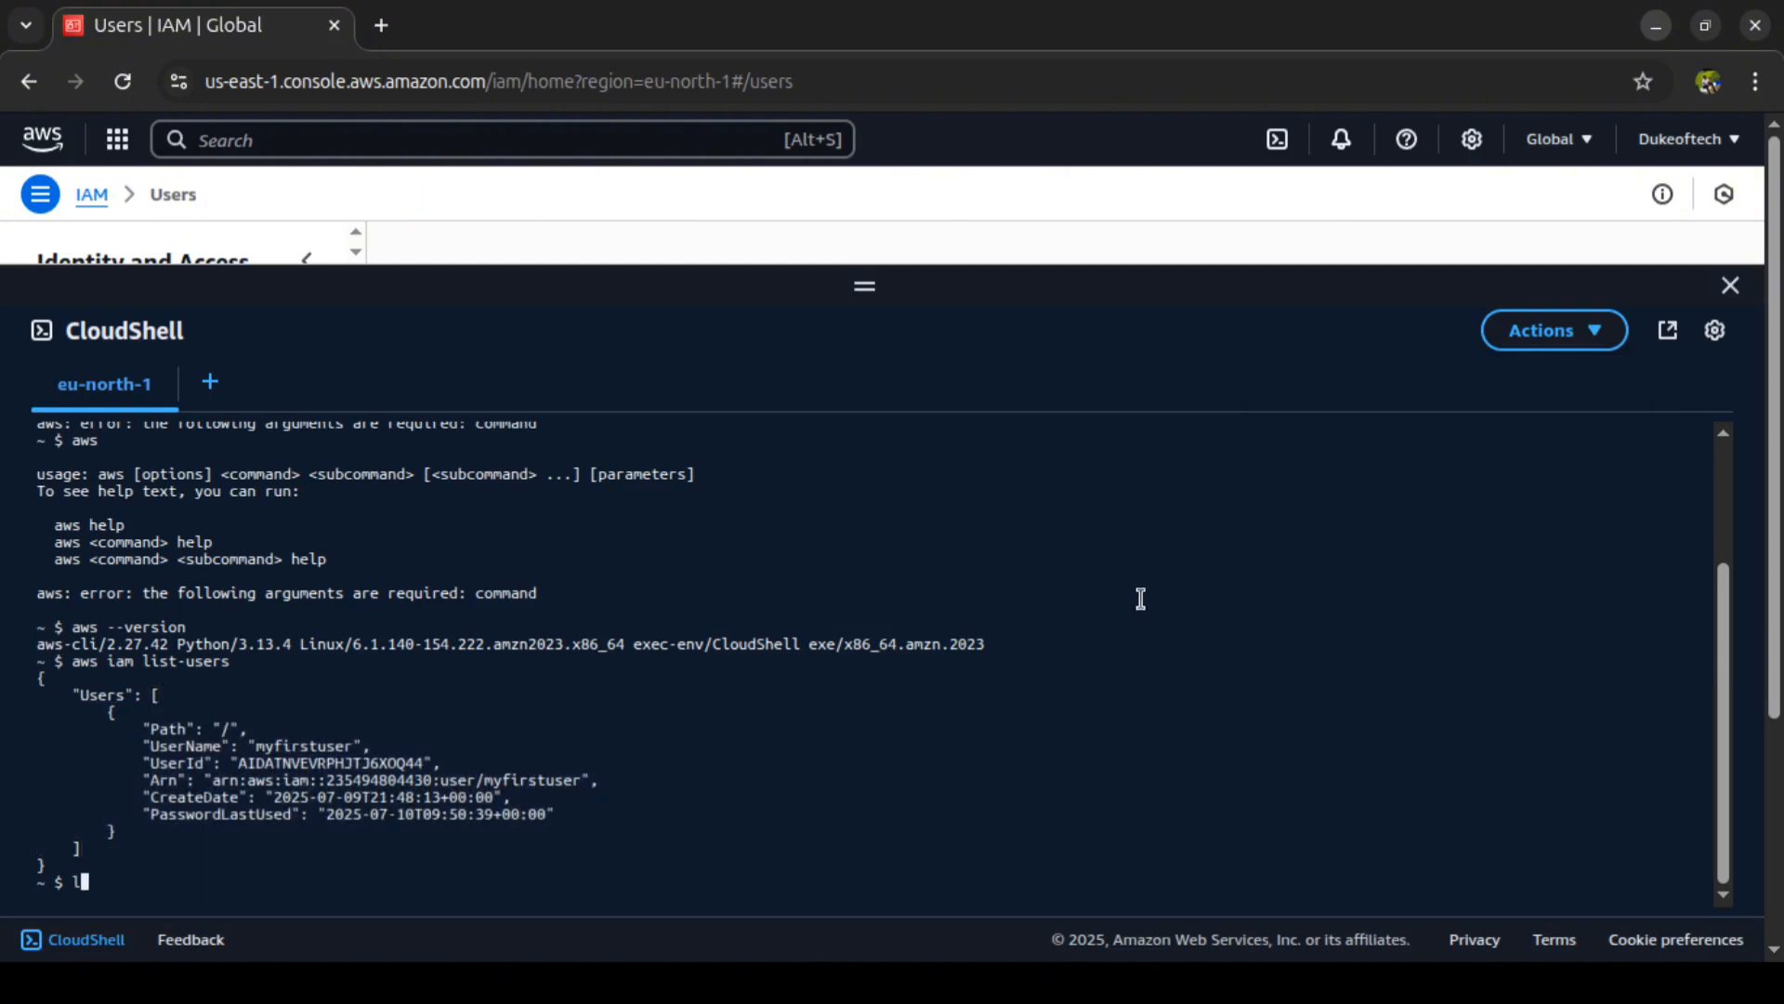
type("s")
key("Return")
Step: Create the file demo.txt containing the word text by running echo "text" > demo.txt
type("echo \"\"")
key("Left")
type("text")
type("\" > demo")
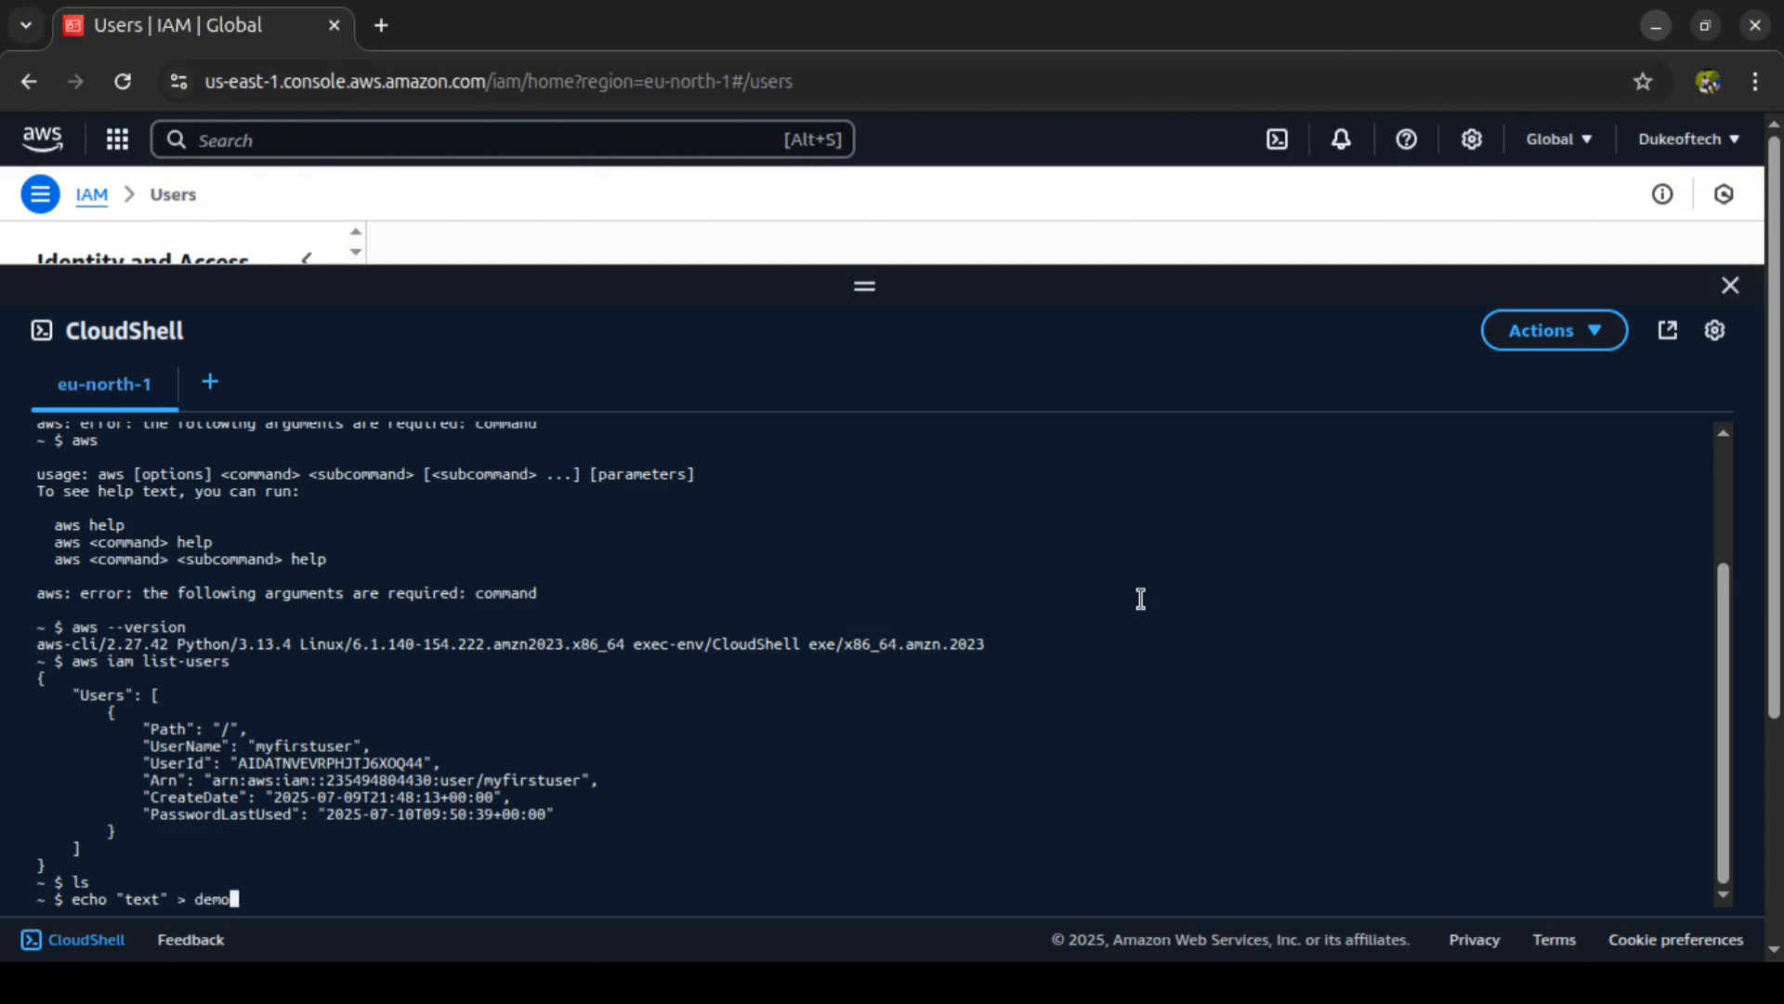
type(".txt")
key("Return")
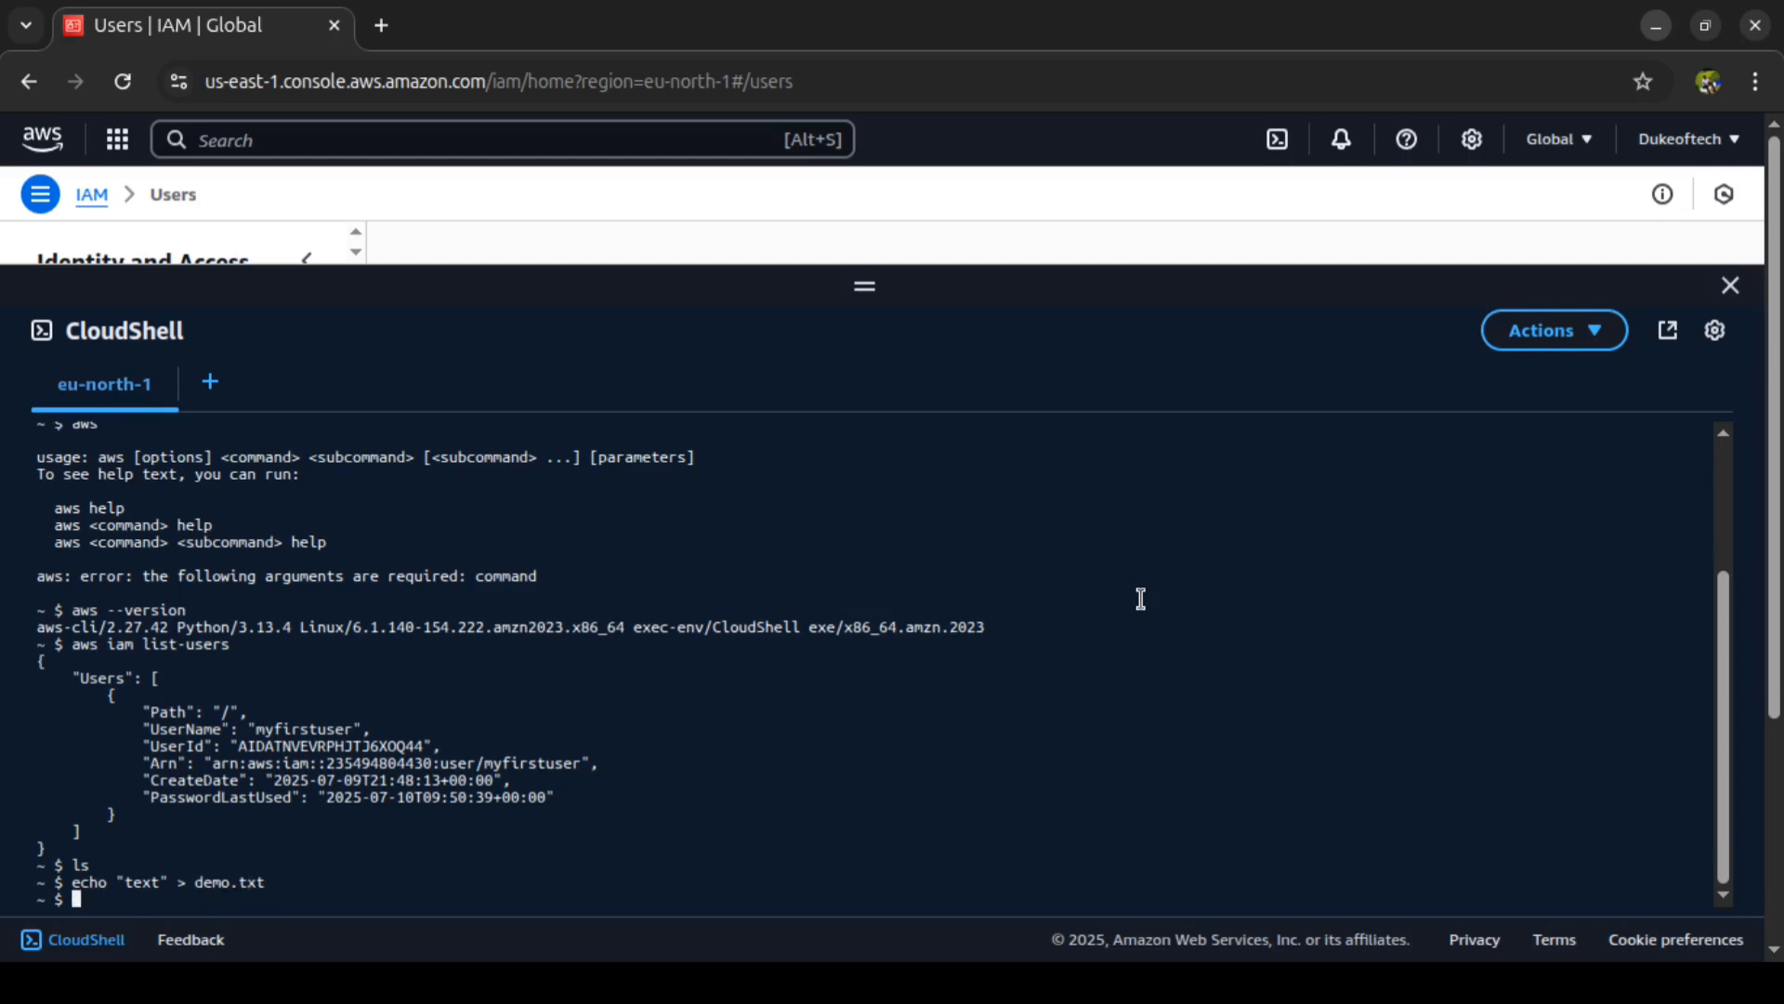
Step: Display the contents of the new file with cat demo.txt
type("cat demo.txt")
key("Return")
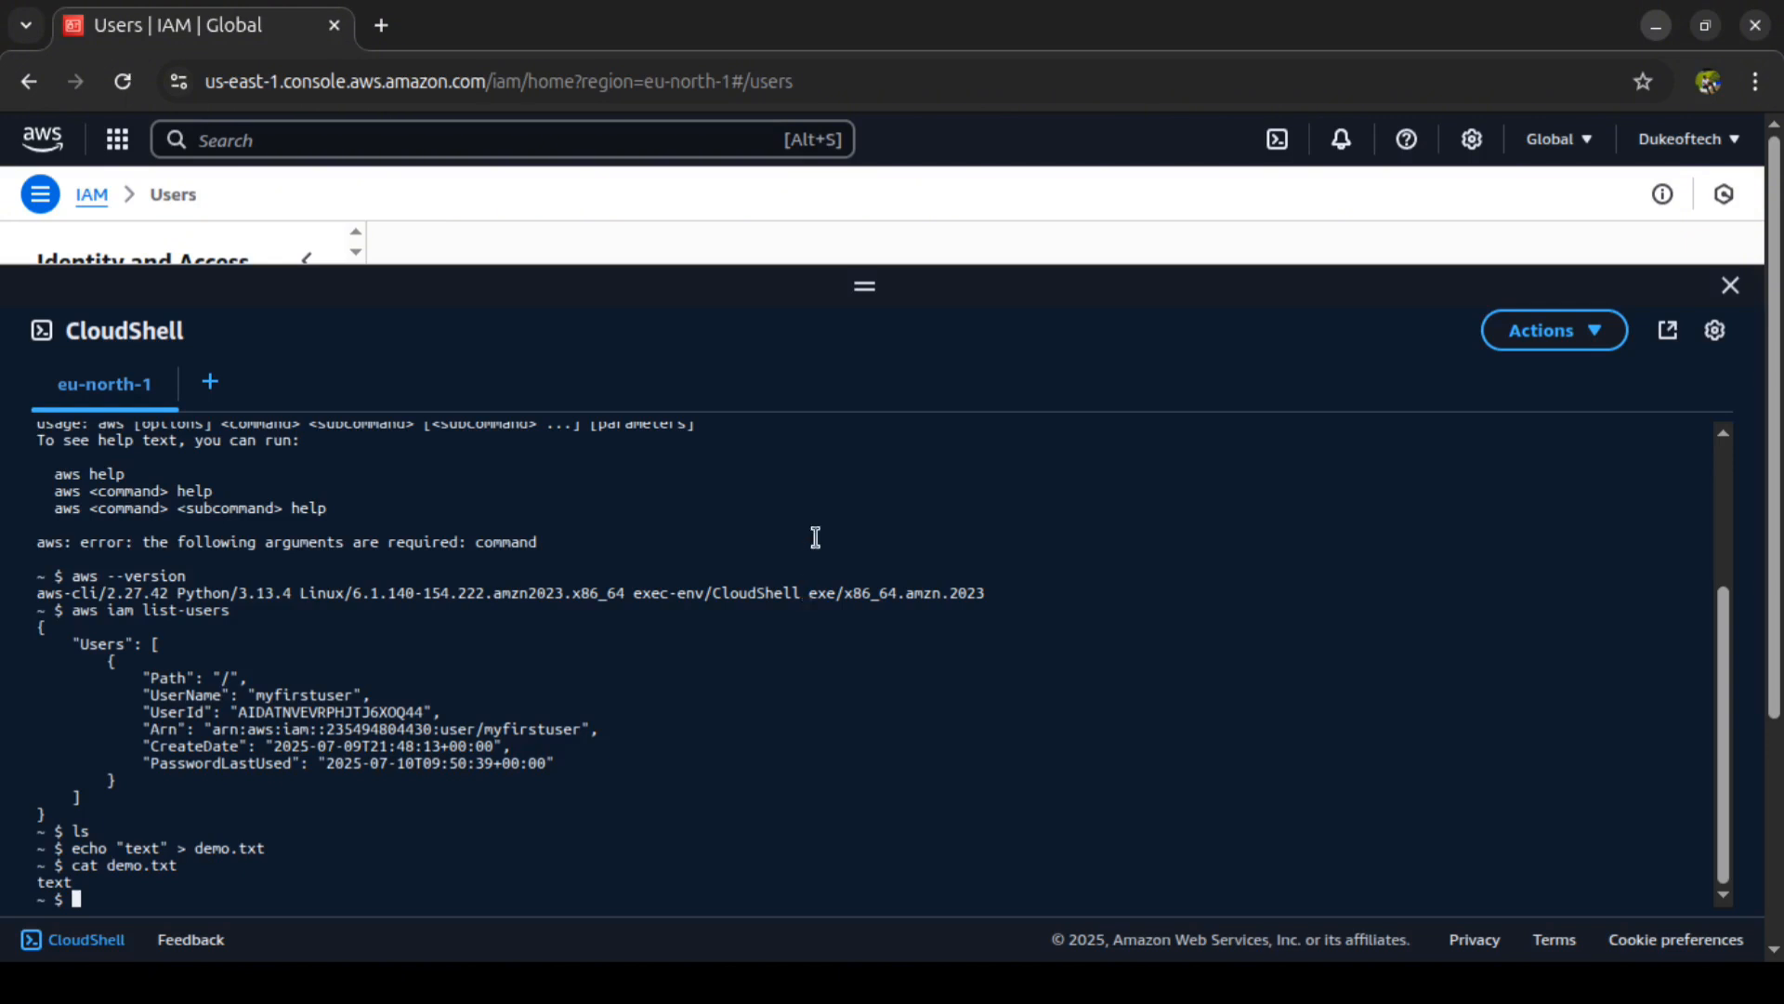
left_click_drag(866, 285, 865, 284)
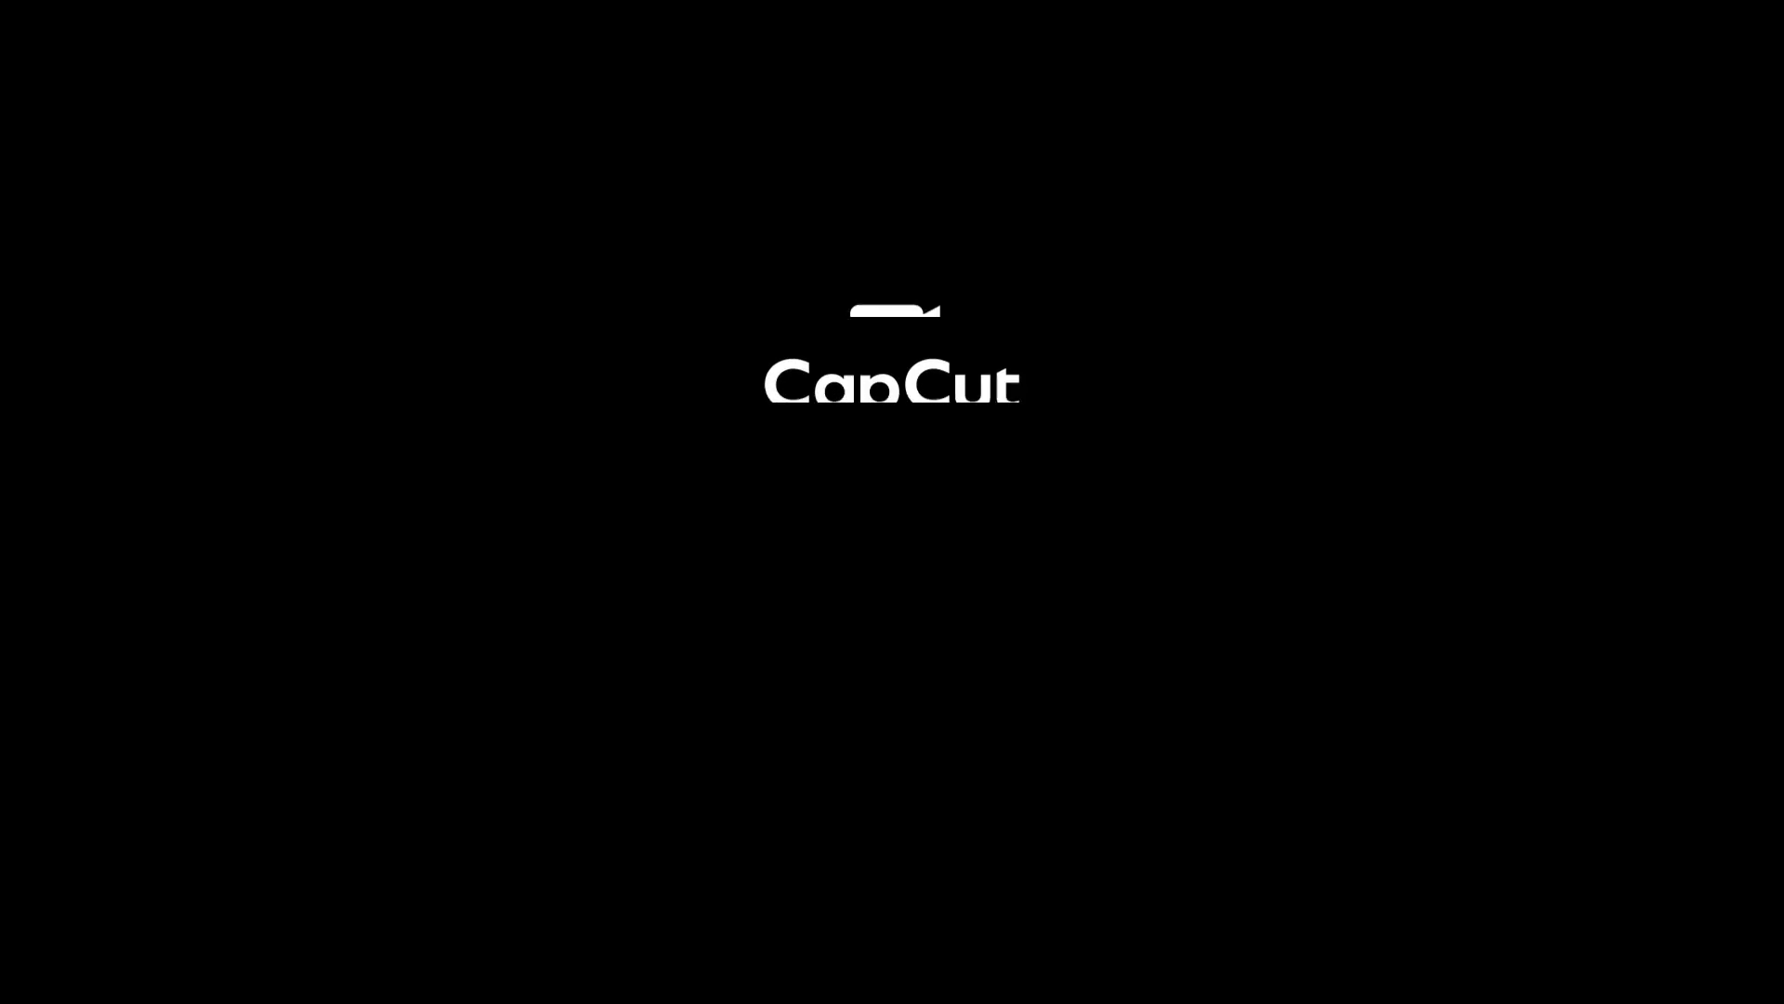